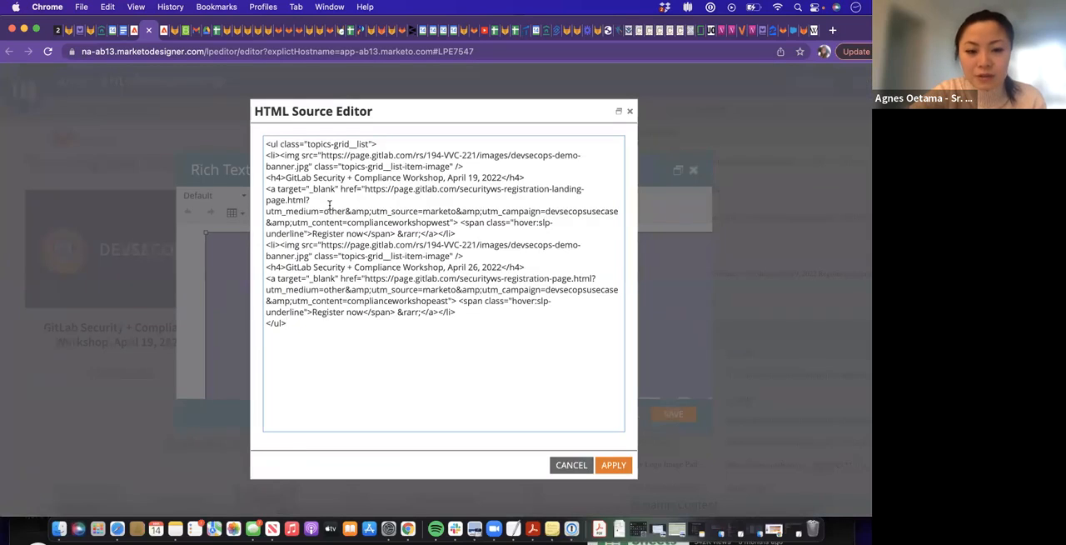
# Examine the April 19, 2022 workshop list item's image URL, title, registration link, UTM parameters and link text in the HTML source
pyautogui.moveTo(457, 233); pyautogui.dragTo(266, 156)
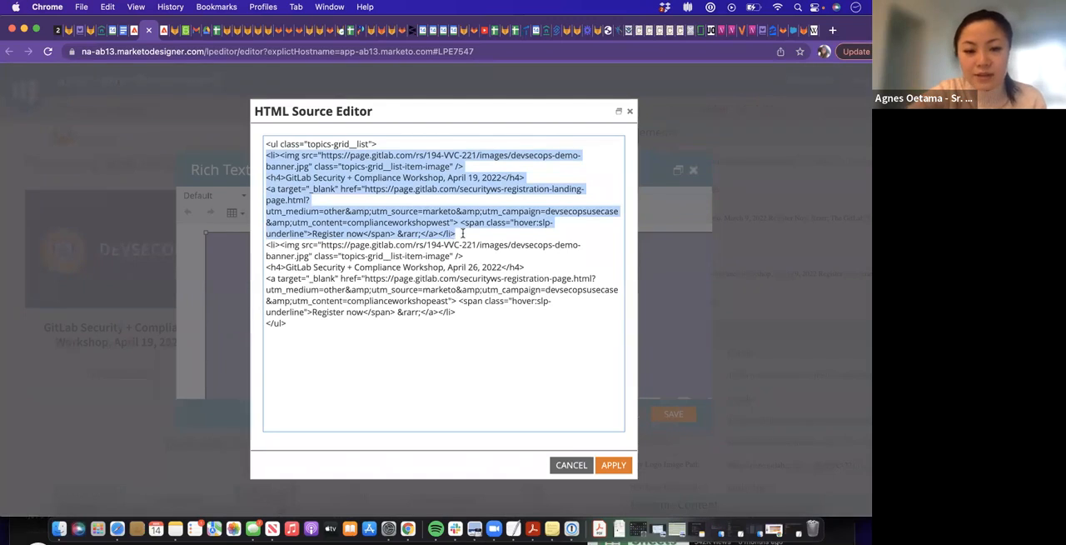
pyautogui.click(320, 156)
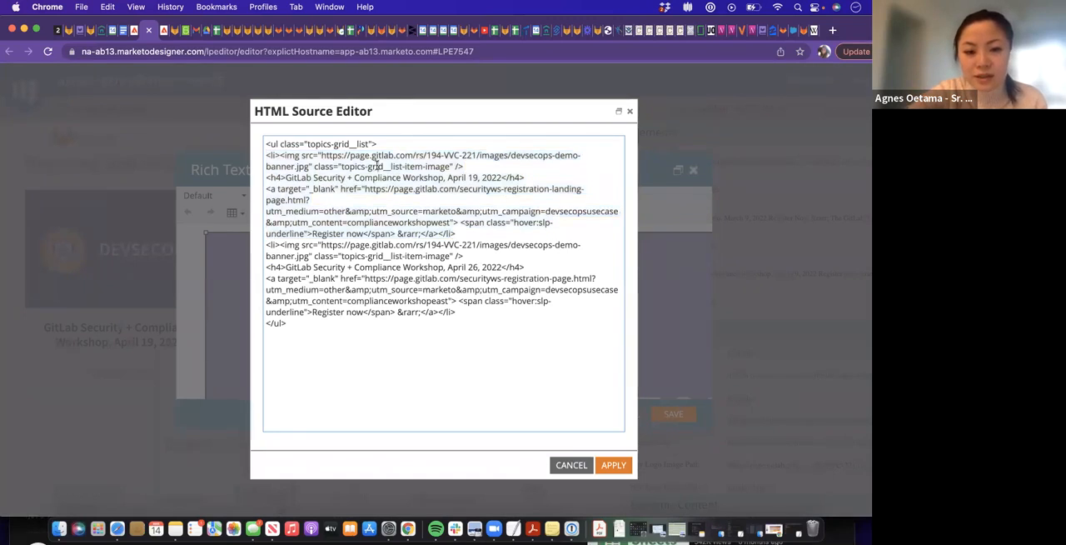
pyautogui.moveTo(331, 156); pyautogui.dragTo(448, 168)
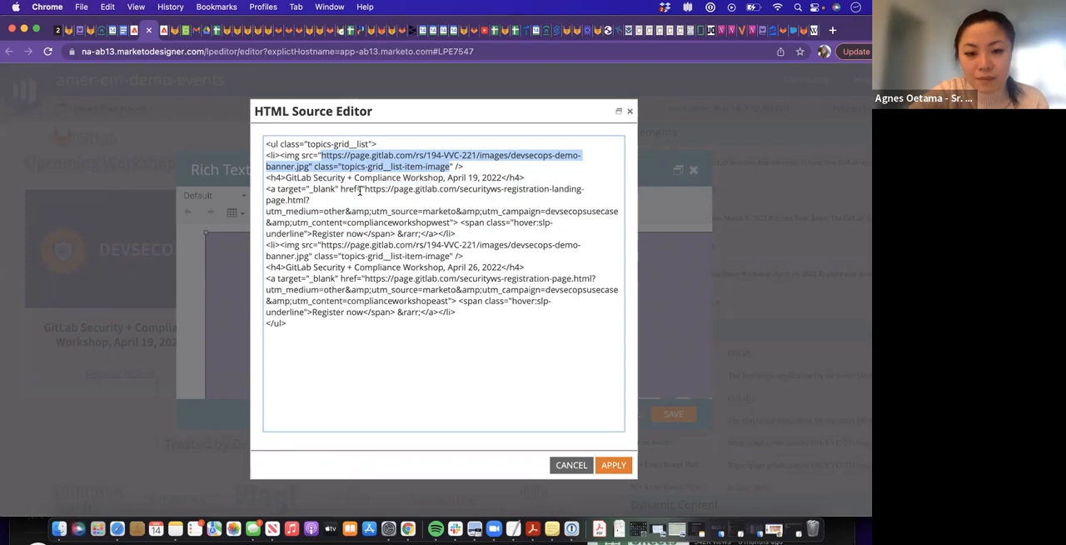
pyautogui.click(267, 178)
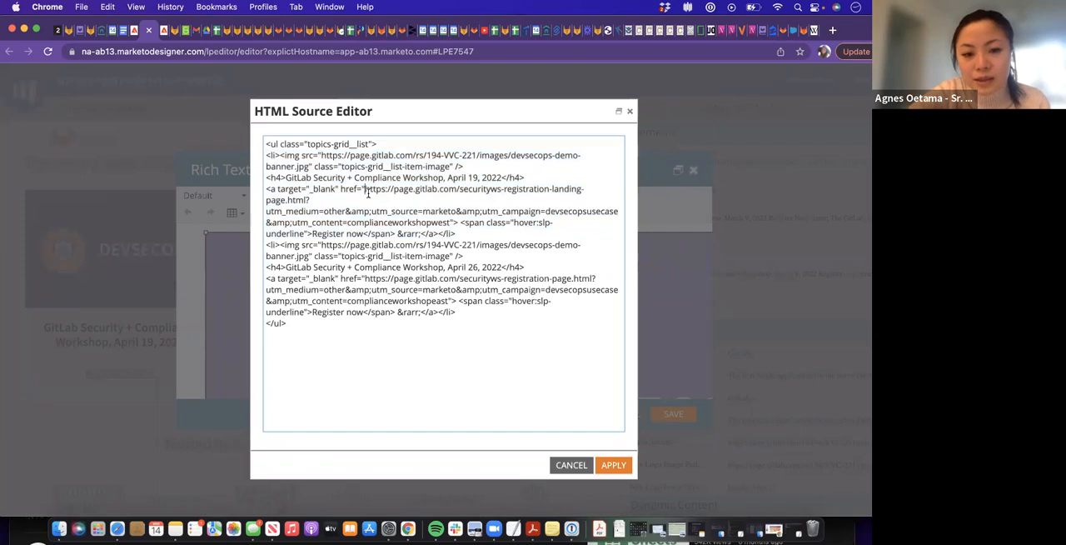
pyautogui.moveTo(364, 189); pyautogui.dragTo(310, 200)
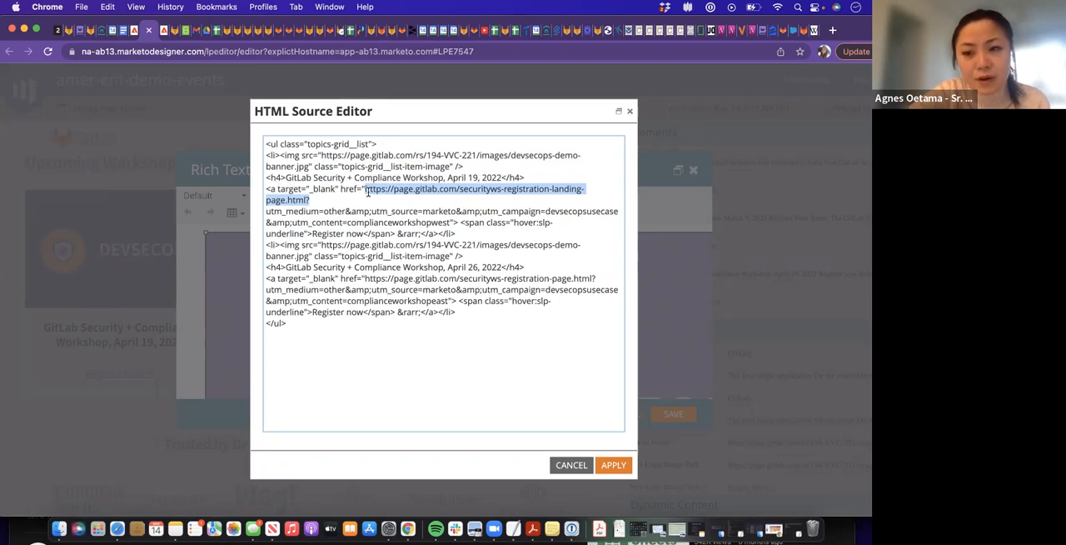
pyautogui.tripleClick(331, 213)
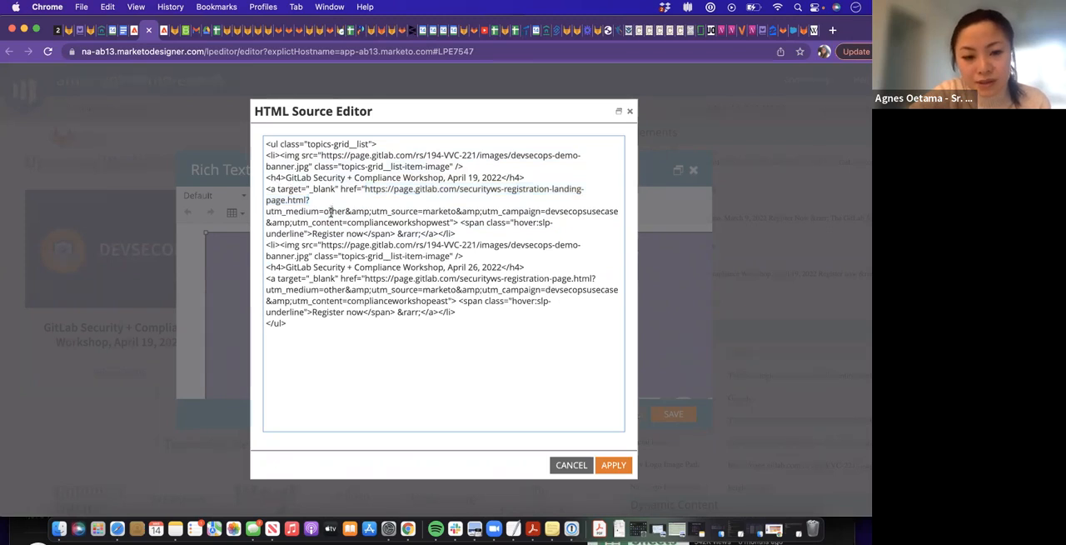
pyautogui.click(331, 212)
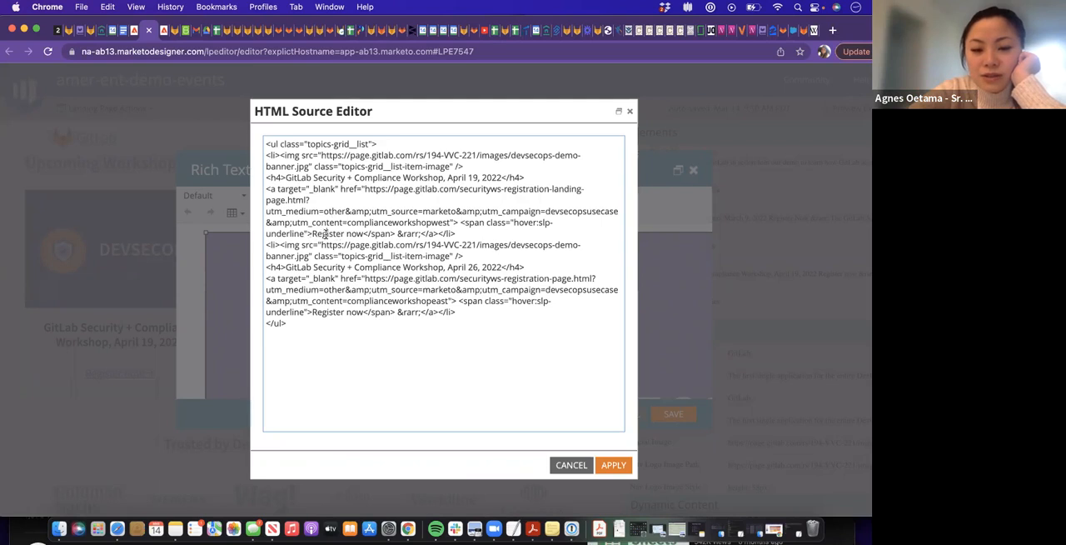
pyautogui.moveTo(364, 234); pyautogui.dragTo(310, 234)
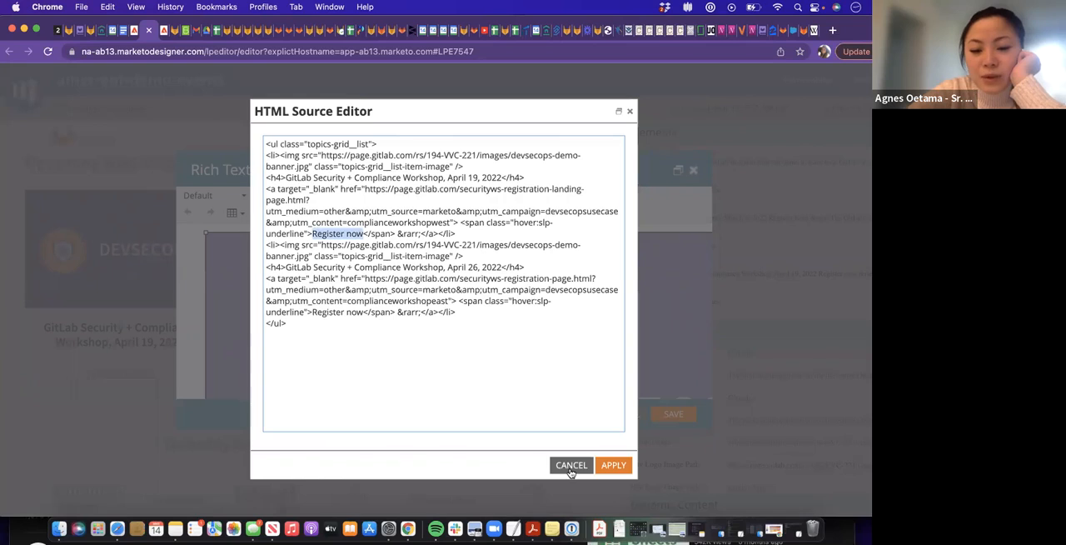
pyautogui.click(443, 258)
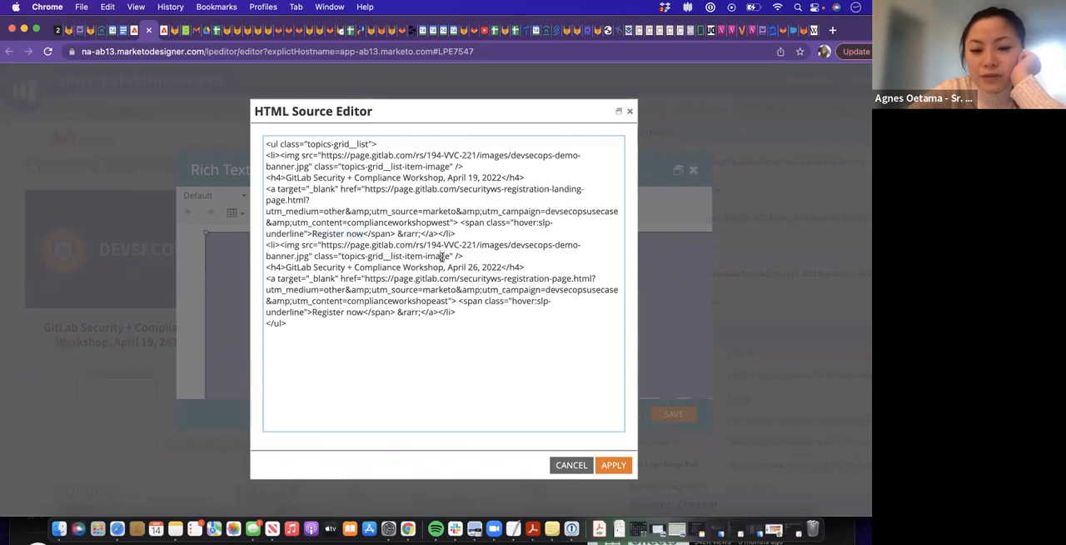
# Duplicate the April 26, 2022 workshop list item directly below itself, before the closing ul tag in the HTML source
pyautogui.moveTo(309, 323); pyautogui.dragTo(263, 245)
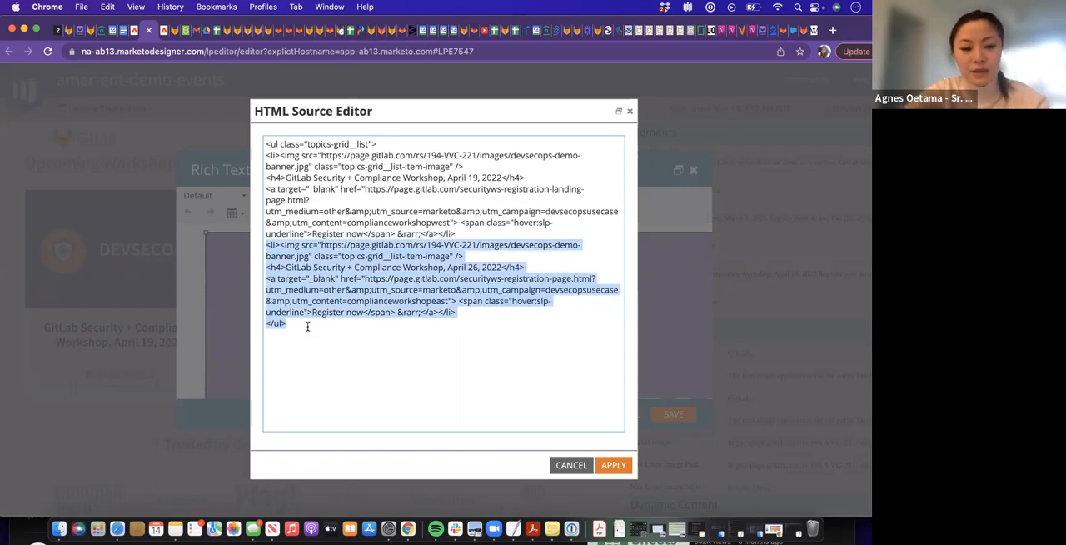
pyautogui.click(349, 315)
pyautogui.moveTo(456, 314); pyautogui.dragTo(263, 245)
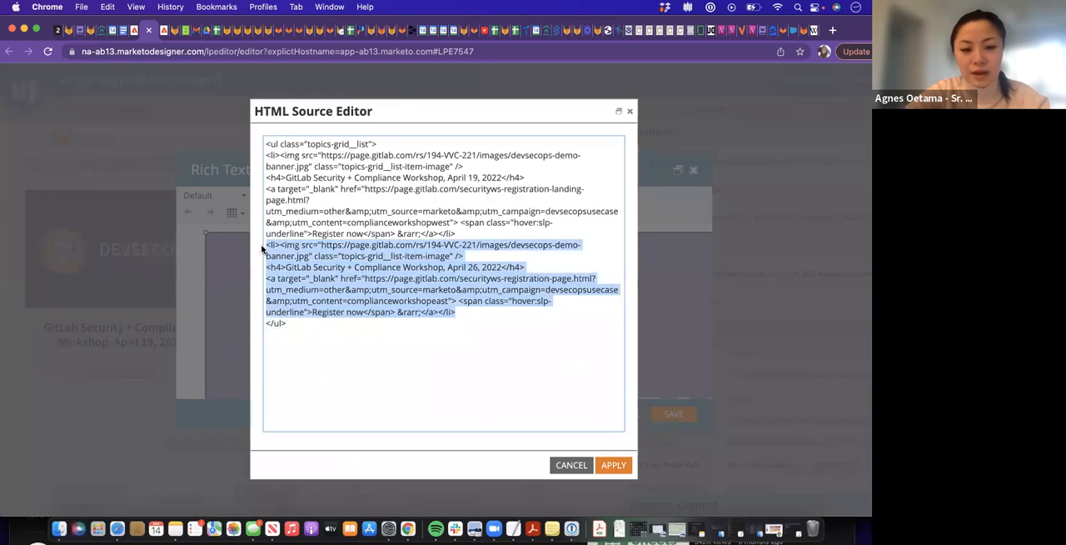
pyautogui.click(459, 312)
pyautogui.moveTo(456, 312); pyautogui.dragTo(261, 250)
pyautogui.press('super+c')
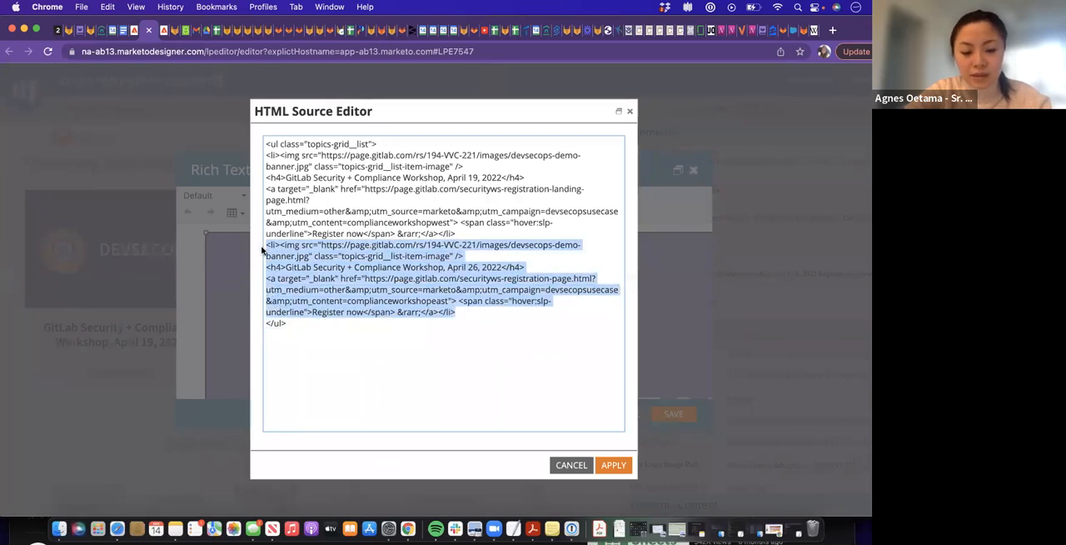
pyautogui.click(458, 313)
pyautogui.press('Return')
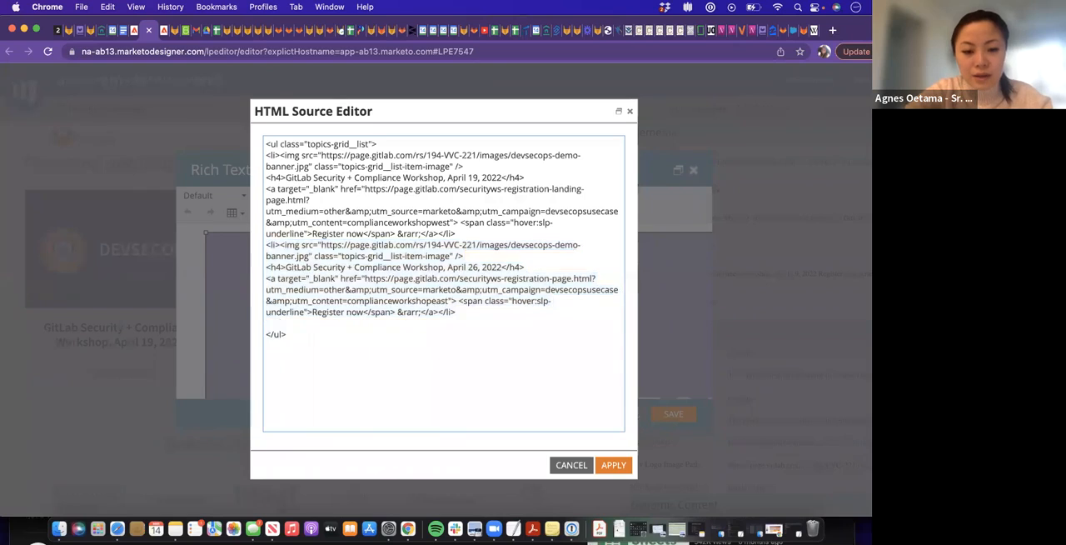
pyautogui.press('super+v')
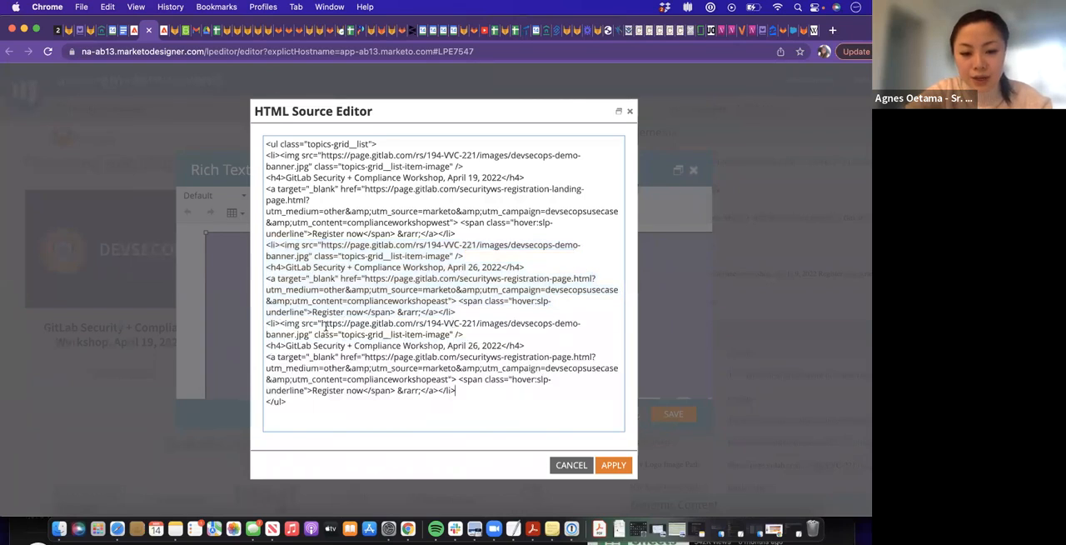
# Review the duplicated list item's image URL, title, registration link and link text, and discard the HTML source changes
pyautogui.moveTo(320, 326)
pyautogui.mouseDown()
pyautogui.moveTo(541, 334)
pyautogui.moveTo(306, 333)
pyautogui.mouseUp()
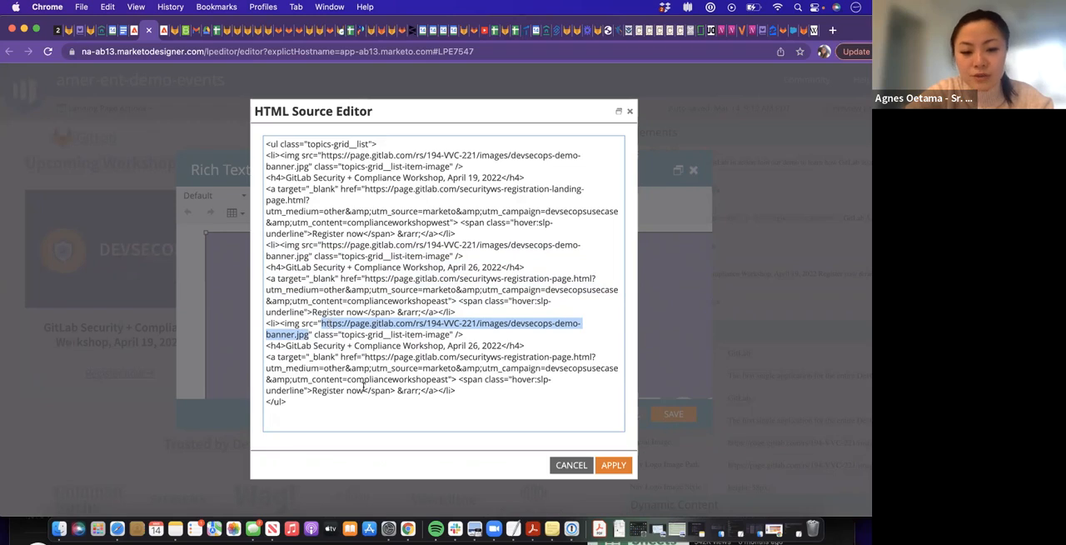
pyautogui.click(318, 345)
pyautogui.moveTo(502, 347); pyautogui.dragTo(288, 350)
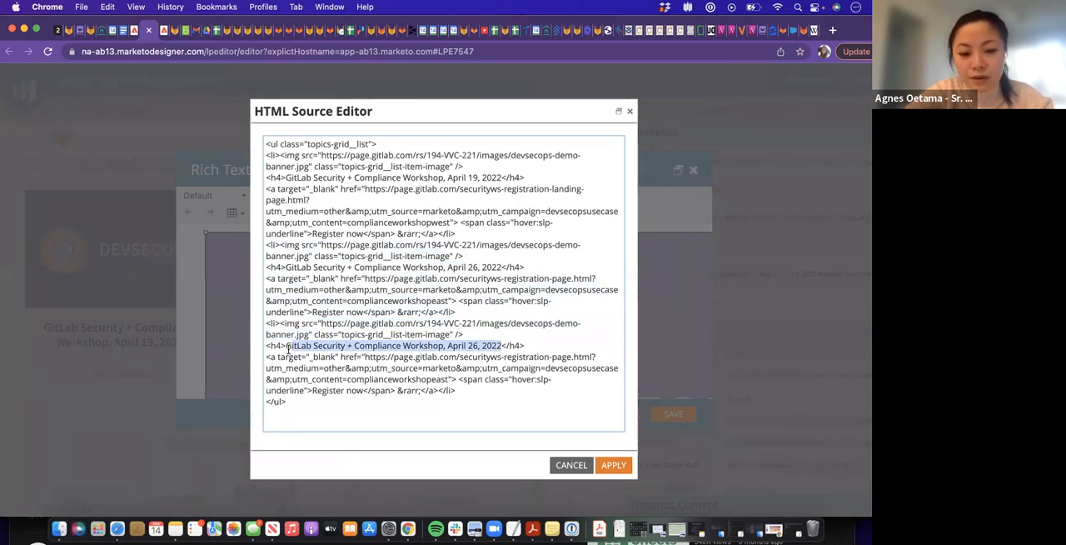
pyautogui.click(374, 356)
pyautogui.moveTo(364, 357); pyautogui.dragTo(448, 379)
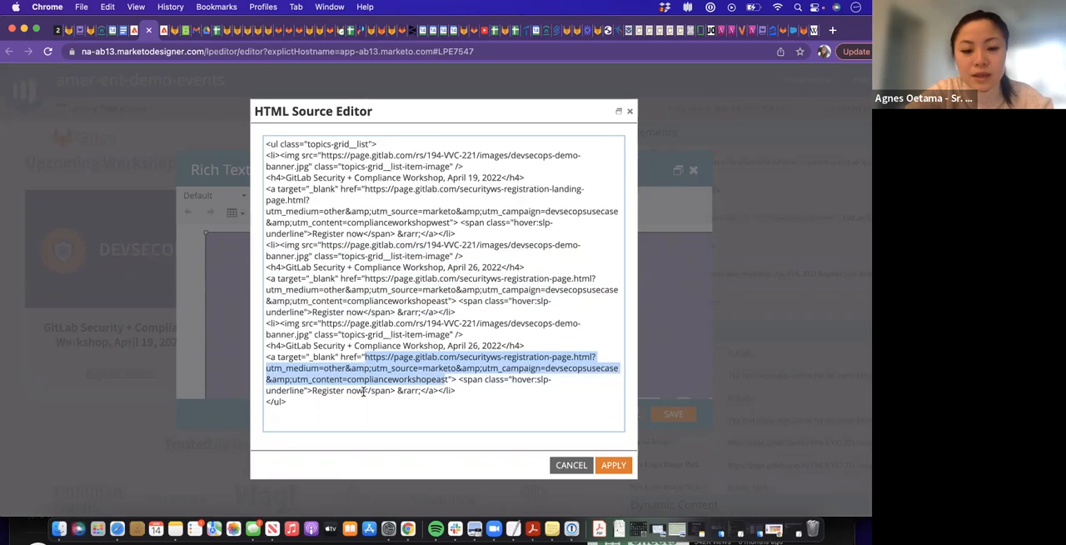
pyautogui.moveTo(363, 389); pyautogui.dragTo(311, 391)
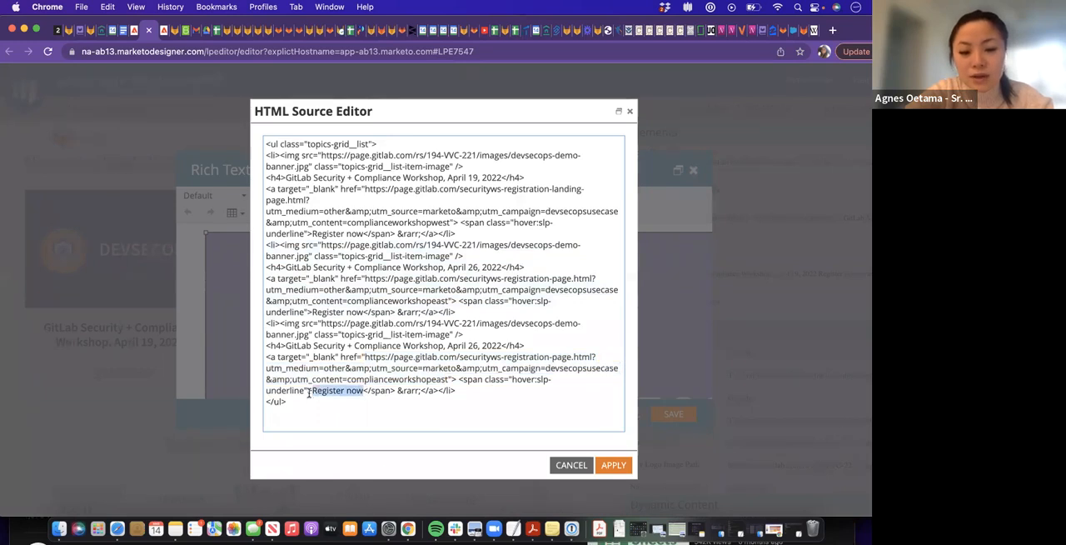
pyautogui.click(335, 389)
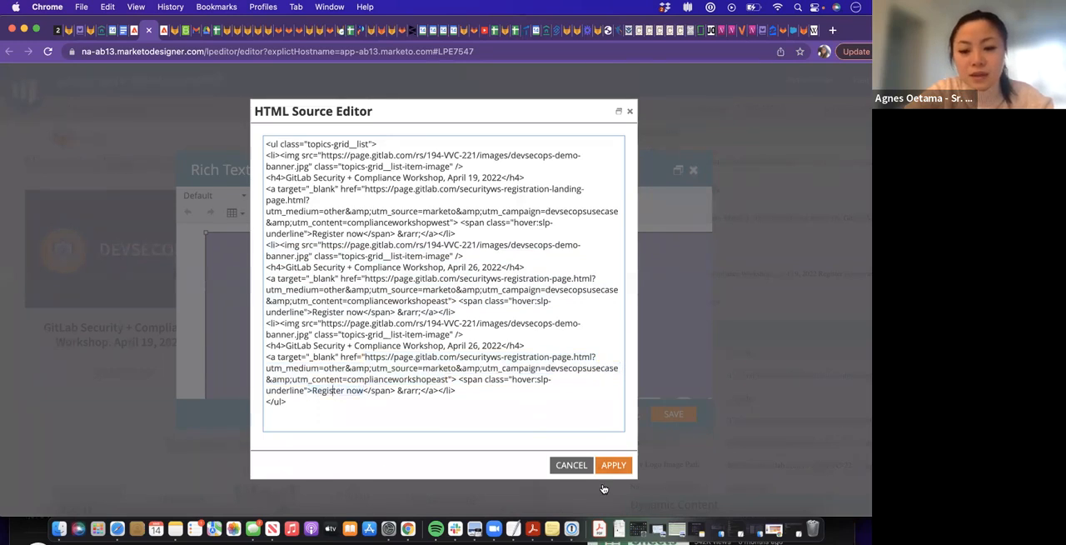
pyautogui.click(581, 468)
# Examine the April 19 and April 26 workshop entries in the rich text view and save the block
pyautogui.scroll(-10, 471, 336)
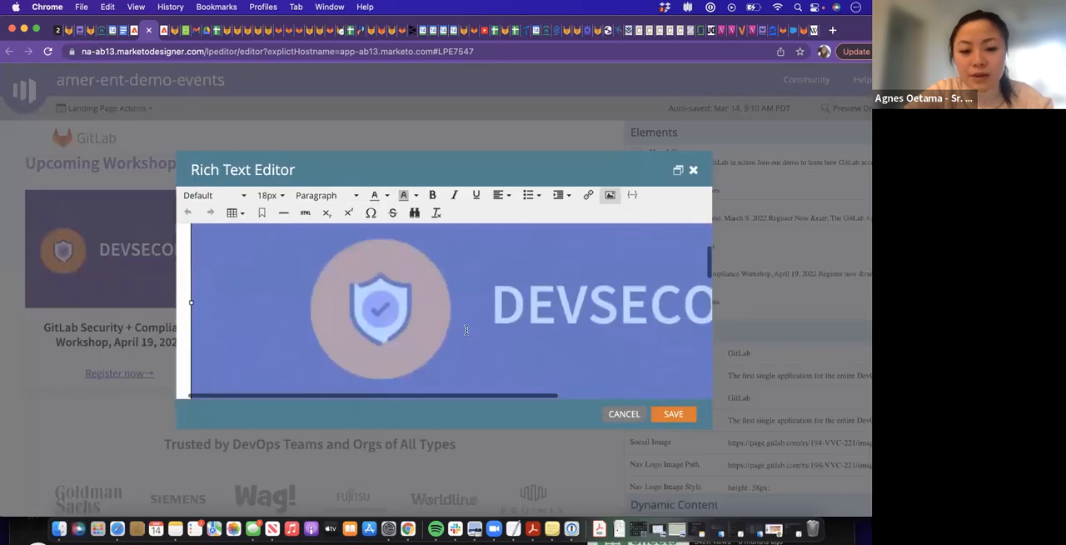
pyautogui.scroll(3, 466, 330)
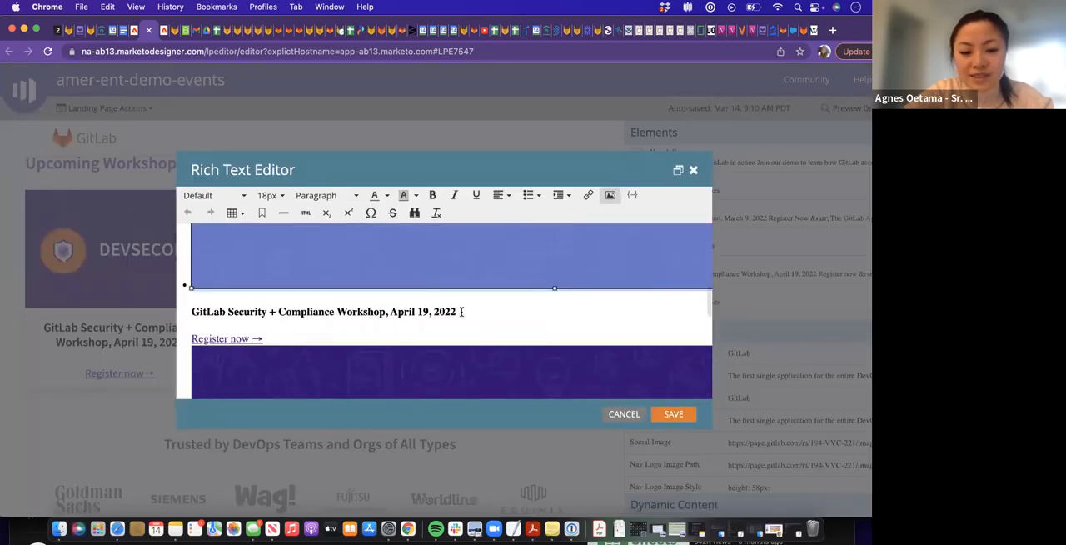
pyautogui.click(457, 312)
pyautogui.moveTo(458, 313); pyautogui.dragTo(182, 247)
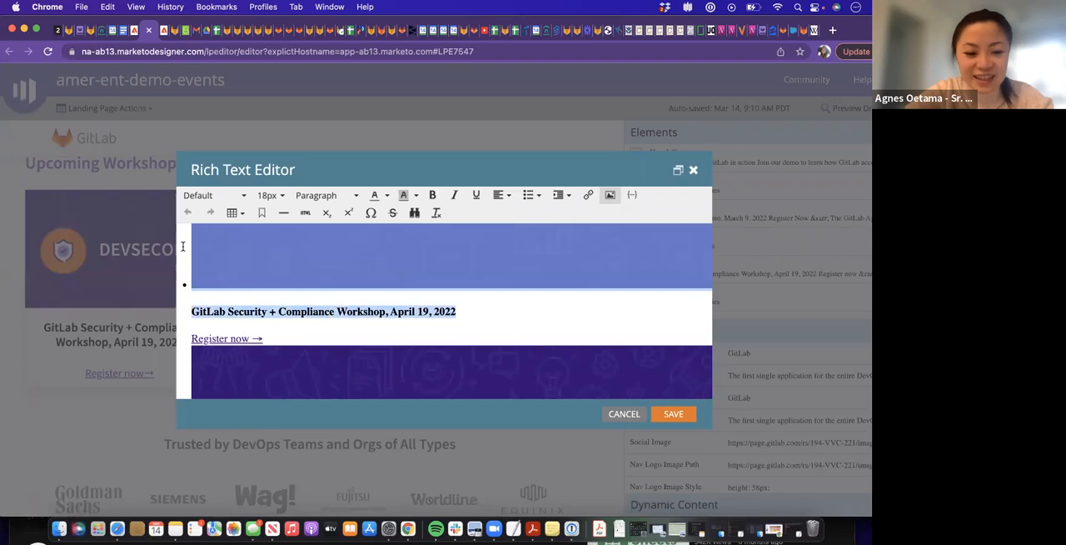
pyautogui.moveTo(270, 338); pyautogui.dragTo(215, 234)
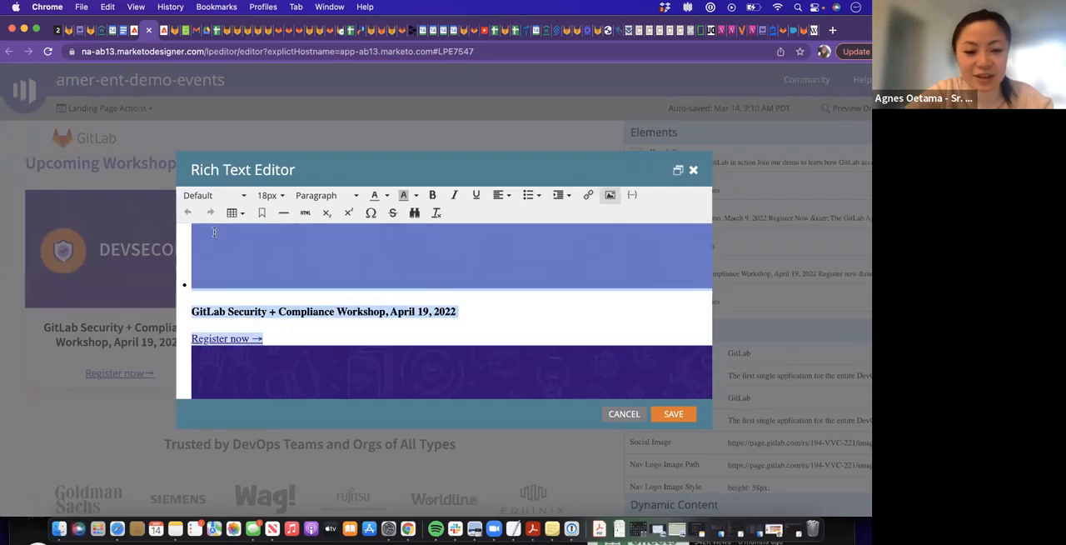
pyautogui.scroll(4, 267, 312)
pyautogui.scroll(-6, 267, 312)
pyautogui.scroll(-5, 268, 312)
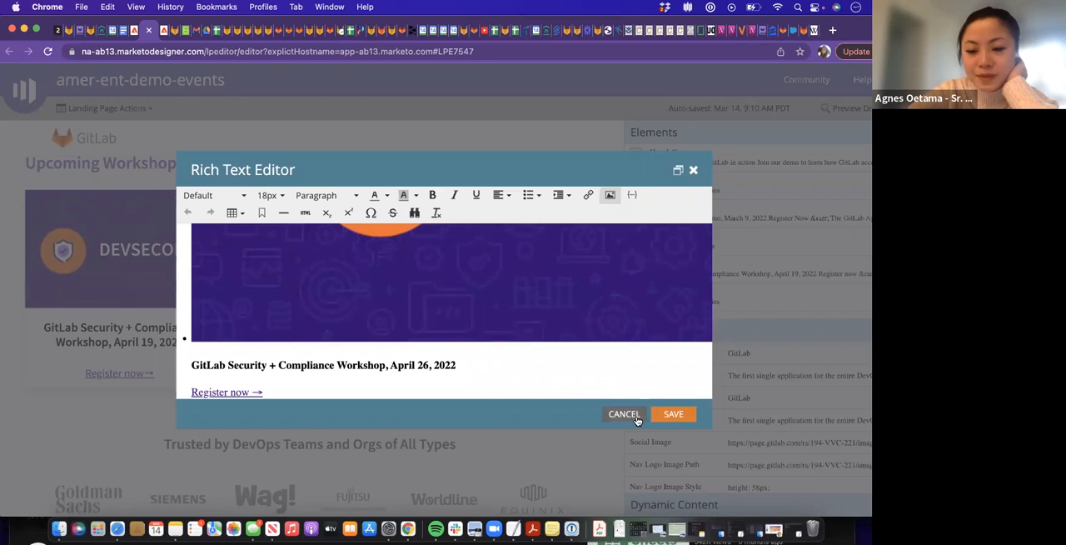
pyautogui.click(673, 414)
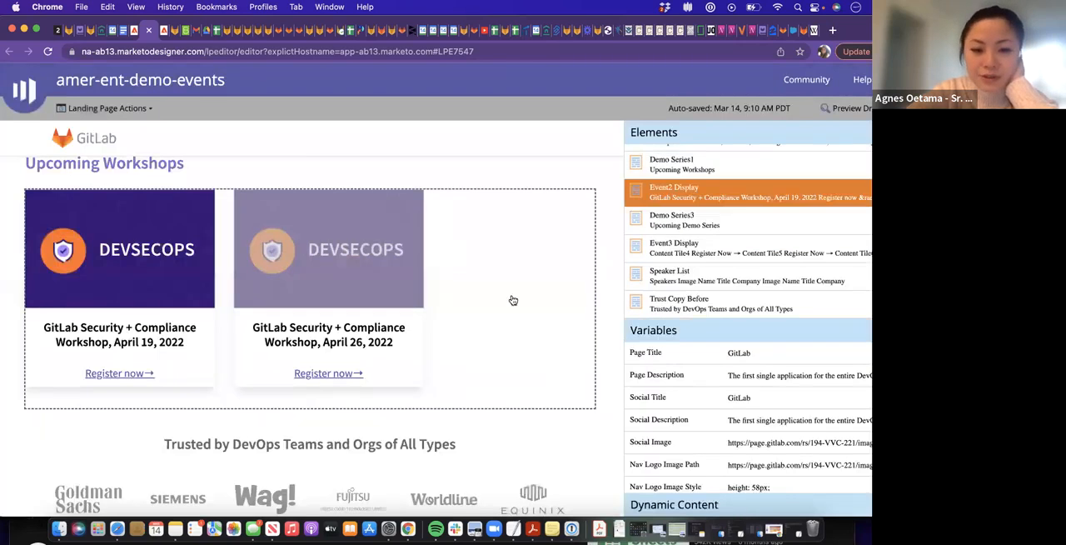
# Delete the April 19, 2022 workshop list item from the Upcoming Workshops block's HTML source, apply it and save the block
pyautogui.doubleClick(538, 217)
pyautogui.scroll(-5, 394, 254)
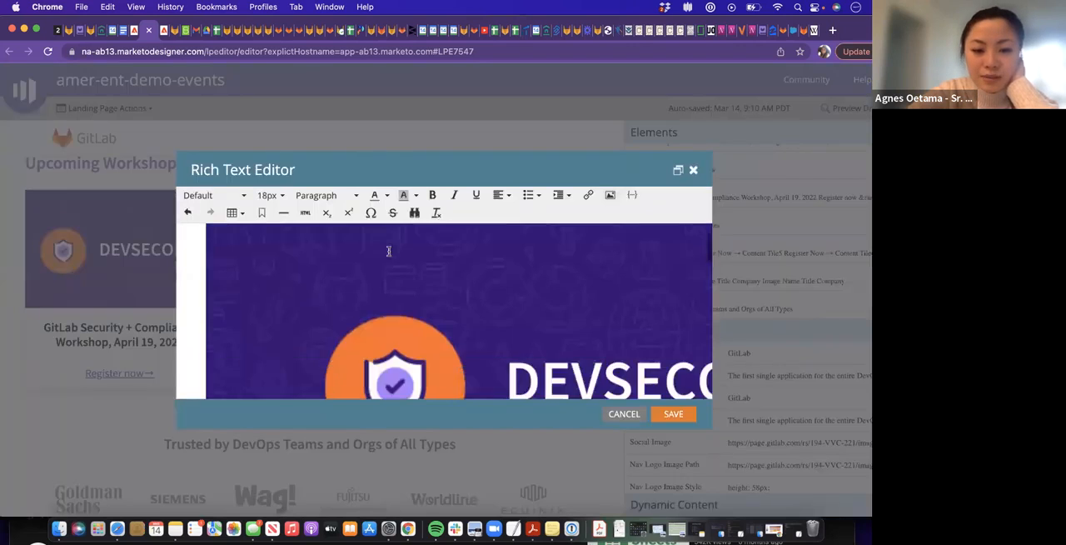
pyautogui.scroll(5, 393, 265)
pyautogui.scroll(-3, 393, 264)
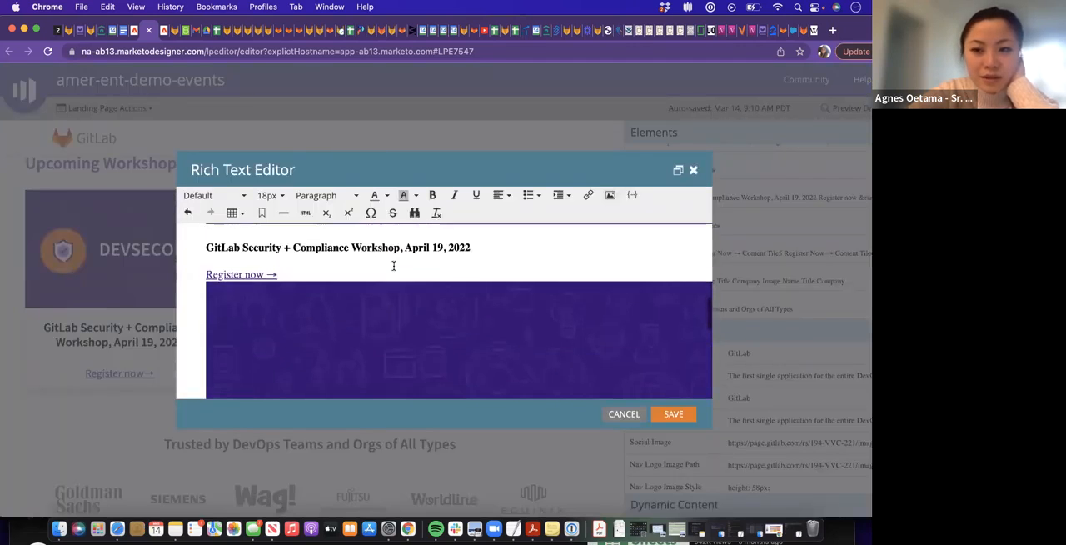
pyautogui.click(305, 213)
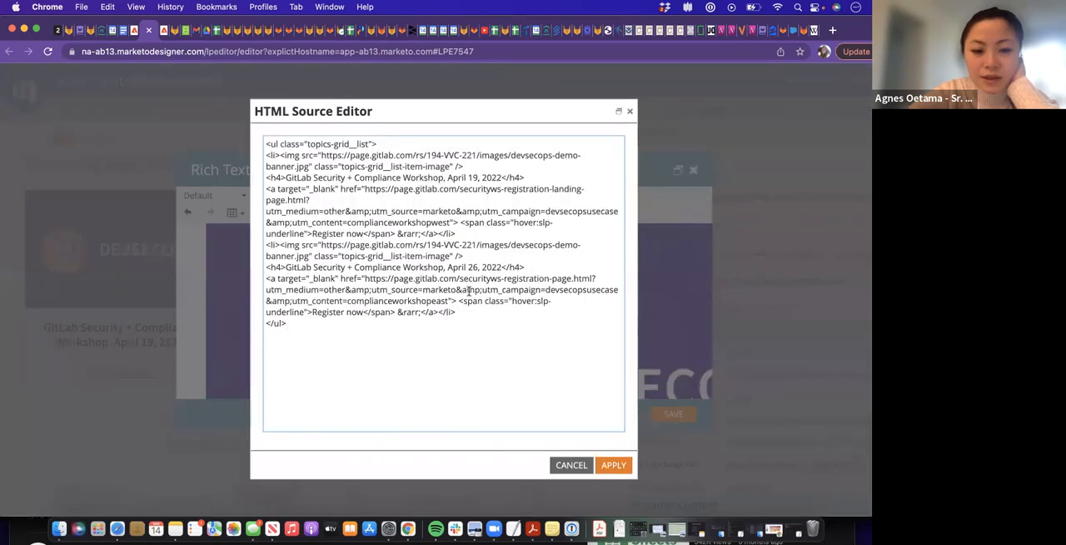
pyautogui.moveTo(460, 316); pyautogui.dragTo(295, 267)
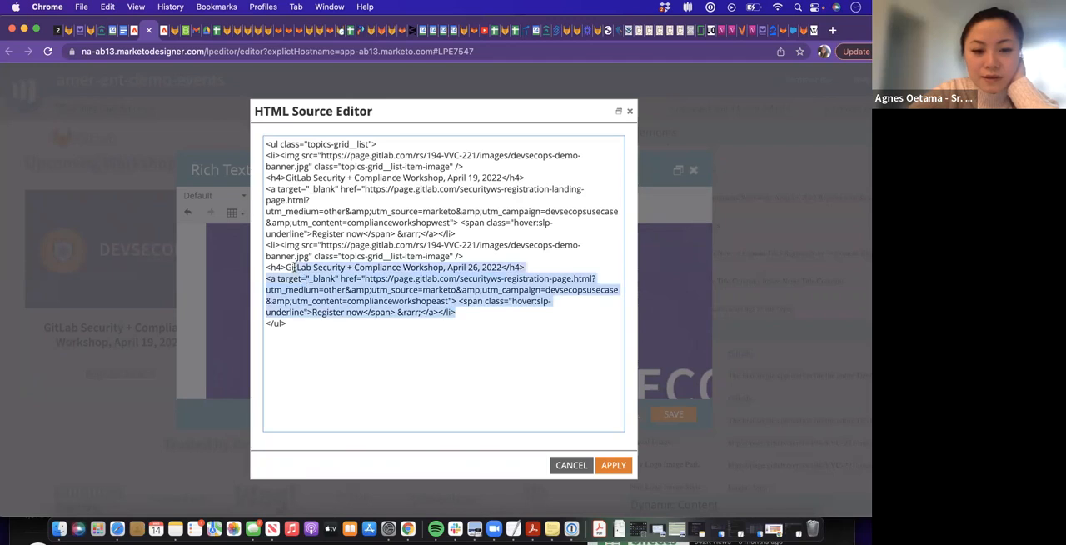
pyautogui.click(382, 205)
pyautogui.moveTo(457, 236); pyautogui.dragTo(260, 160)
pyautogui.press('BackSpace')
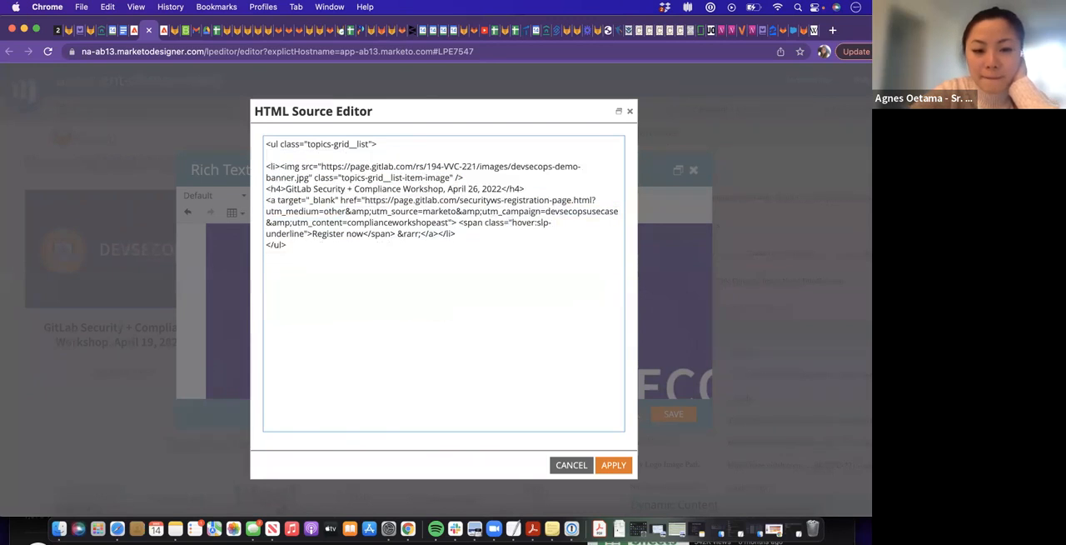
pyautogui.press('Delete')
pyautogui.click(613, 464)
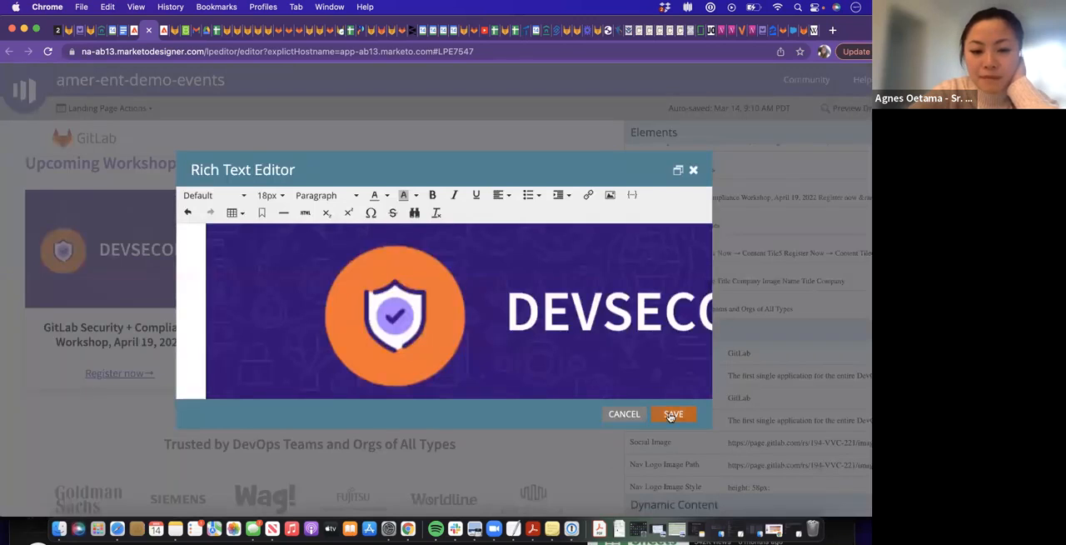
pyautogui.click(671, 414)
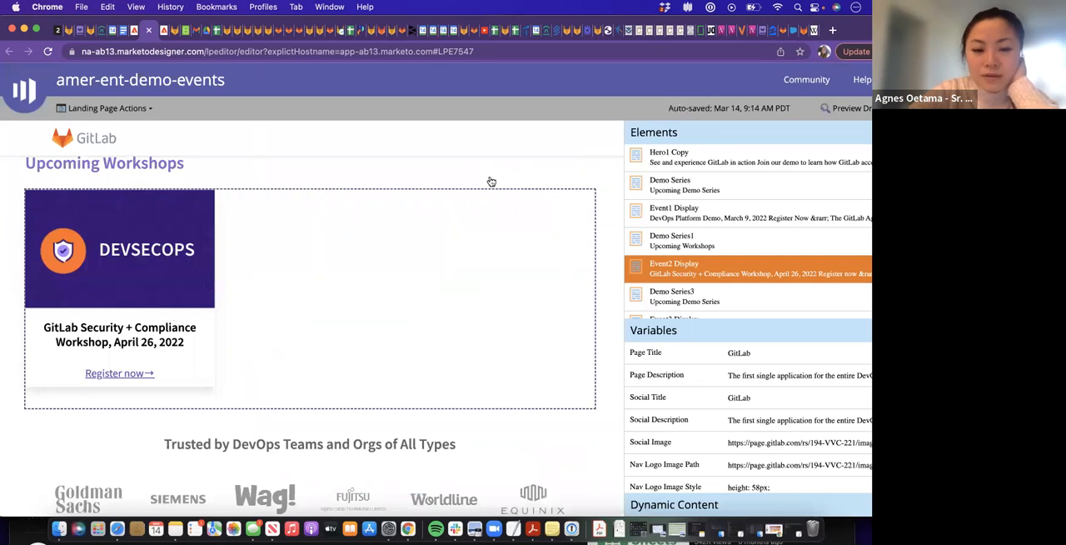
# Return to the amer-ent-demo-events landing page in Design Studio and discard its draft
pyautogui.click(134, 31)
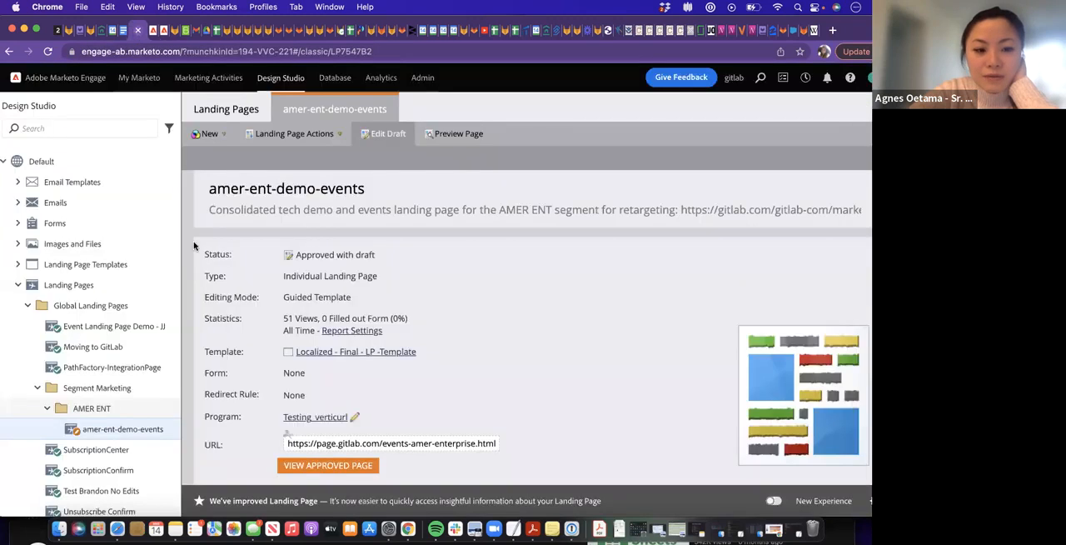
pyautogui.click(305, 138)
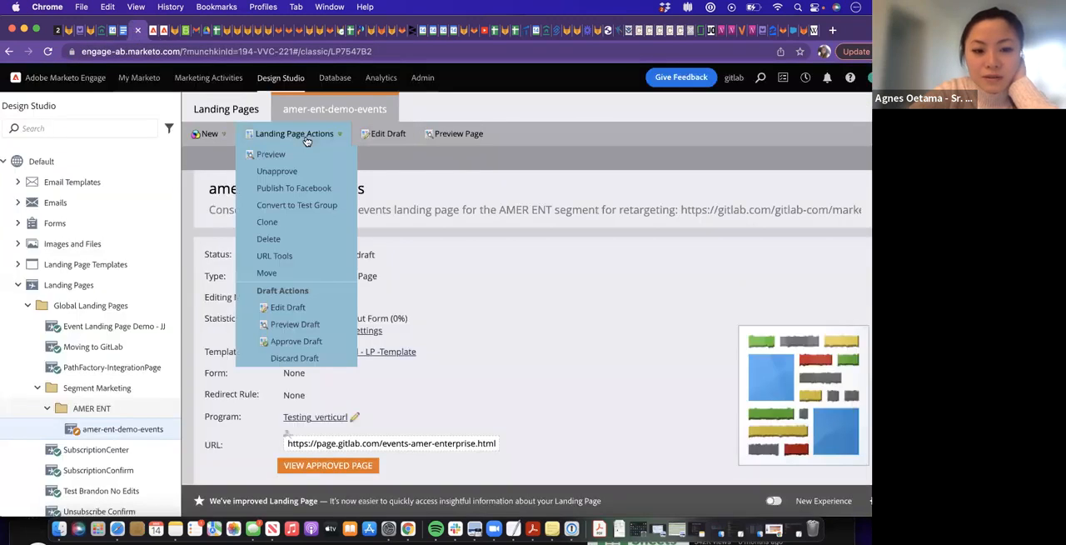
pyautogui.click(308, 360)
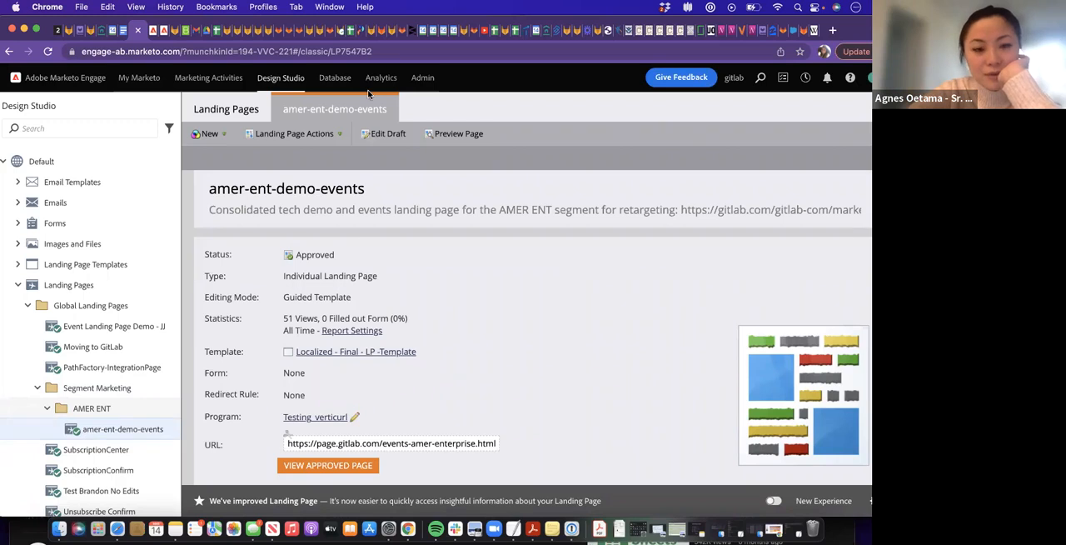
pyautogui.click(331, 137)
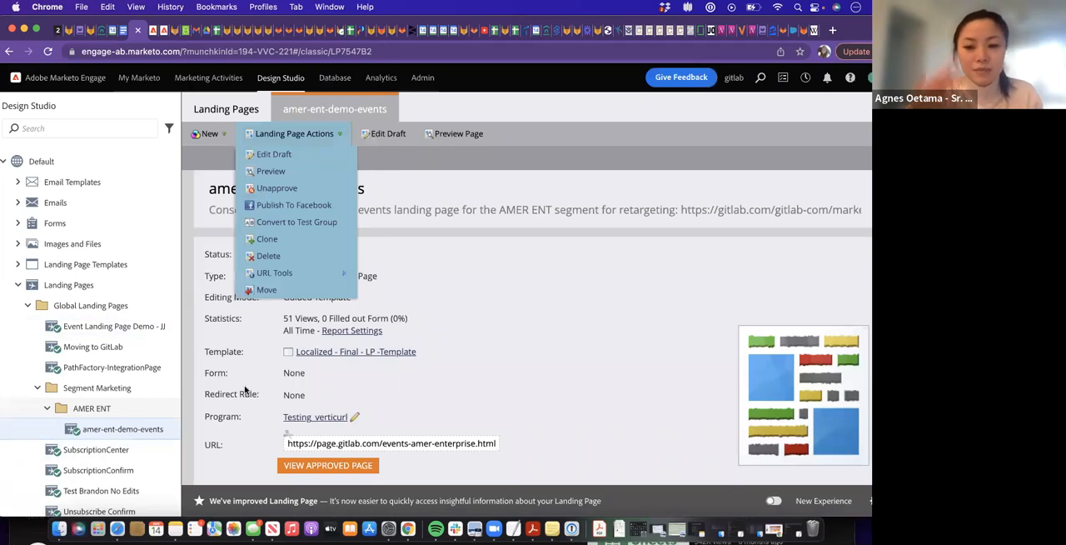
pyautogui.click(449, 261)
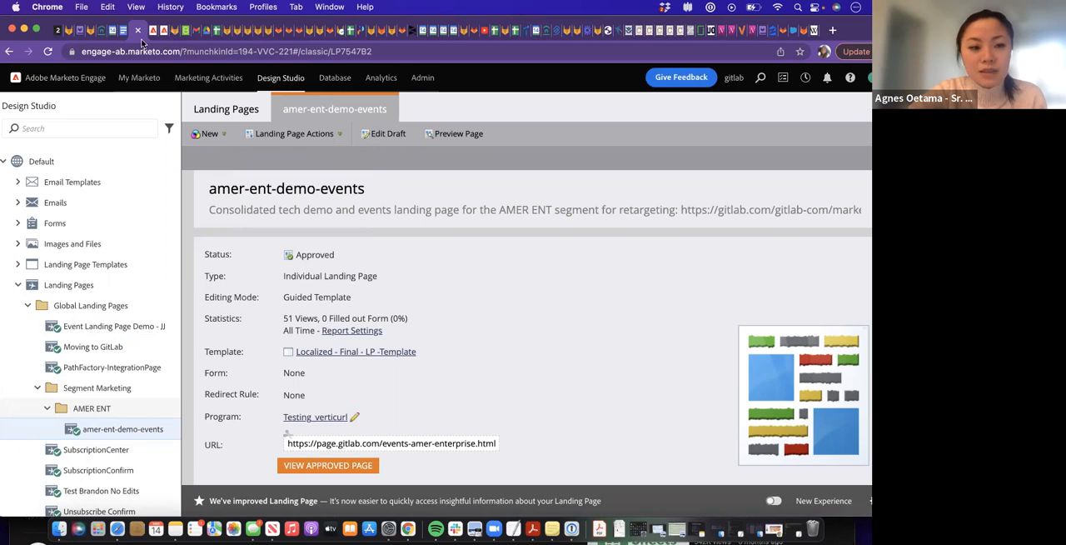